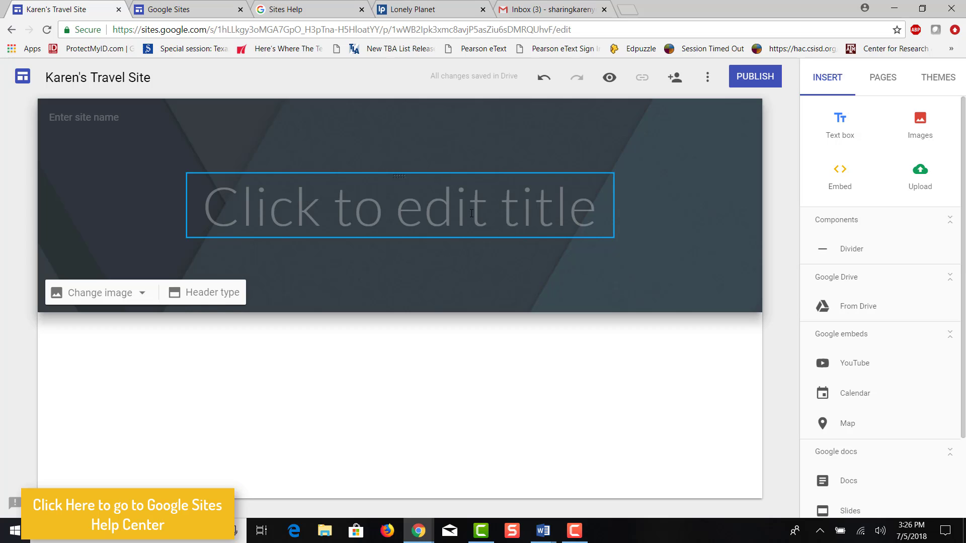
Title the new site's header and site name "Karen's Travel Site"
left_click(471, 213)
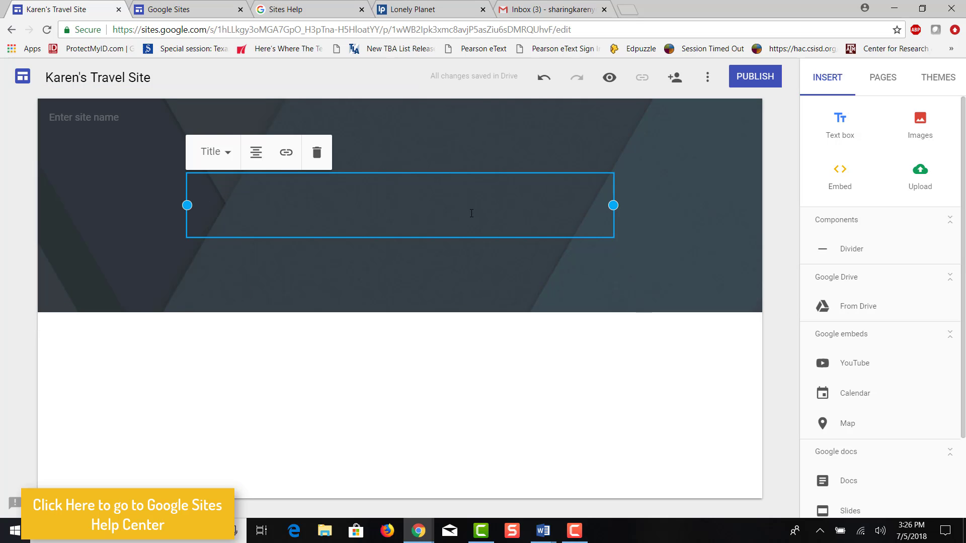
type("Kr")
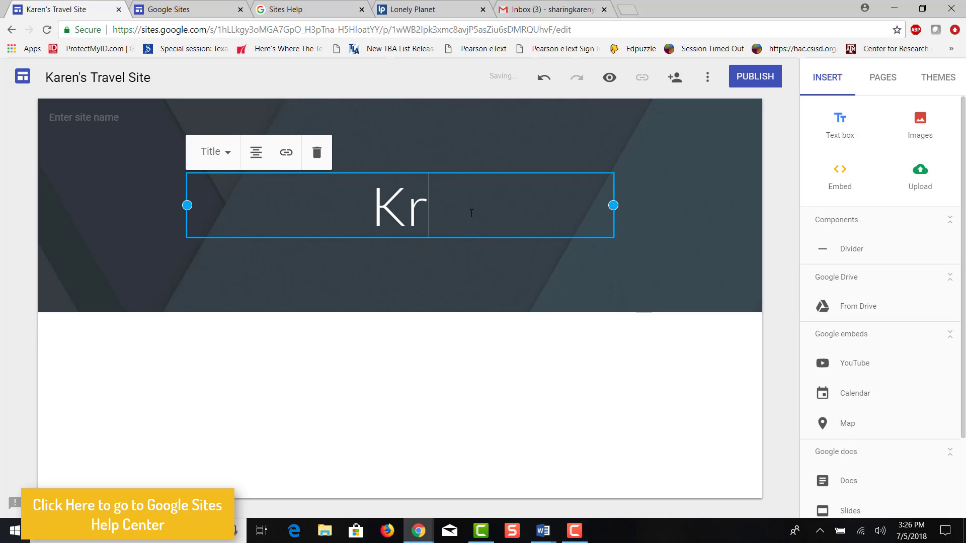
key("BackSpace")
type("aren's Trave")
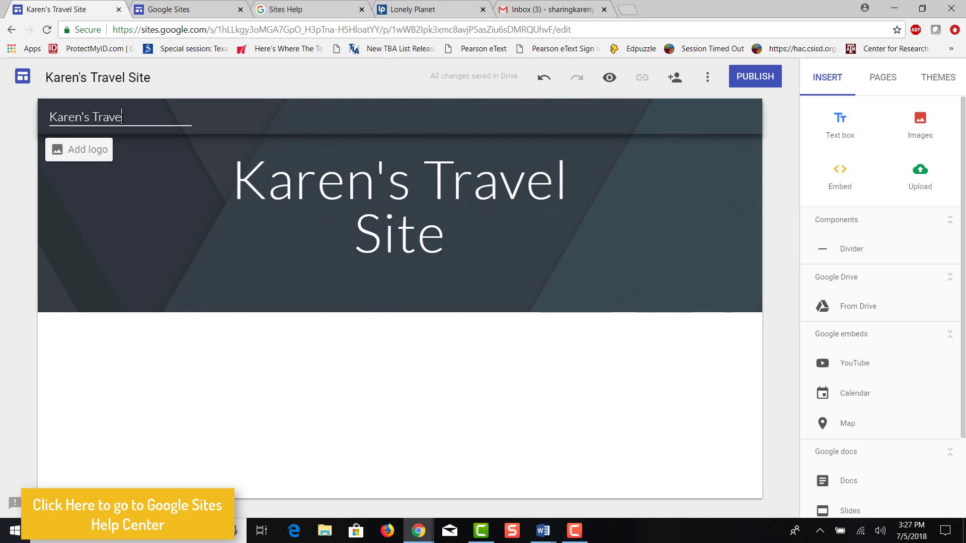
type("l Site")
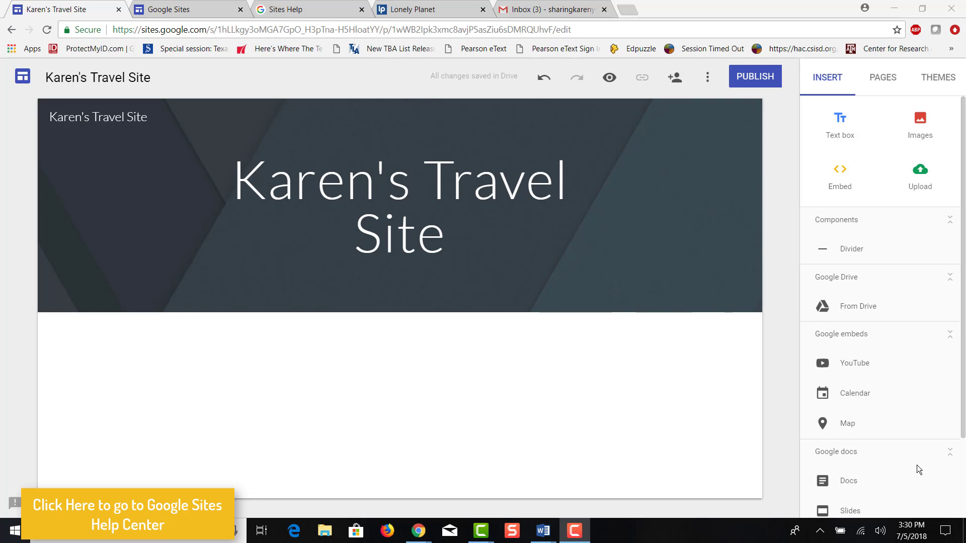
Open the site themes and try the Vision theme
left_click(916, 80)
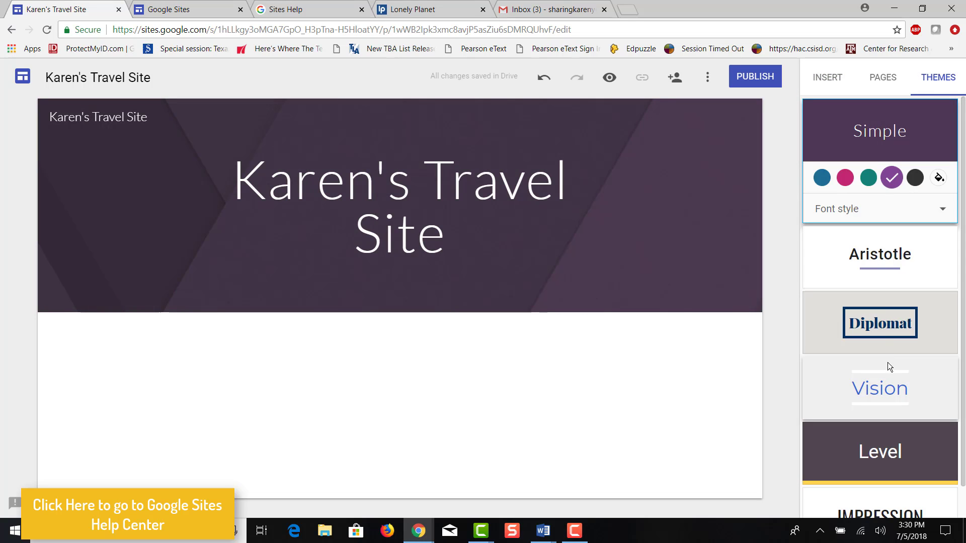
left_click(883, 378)
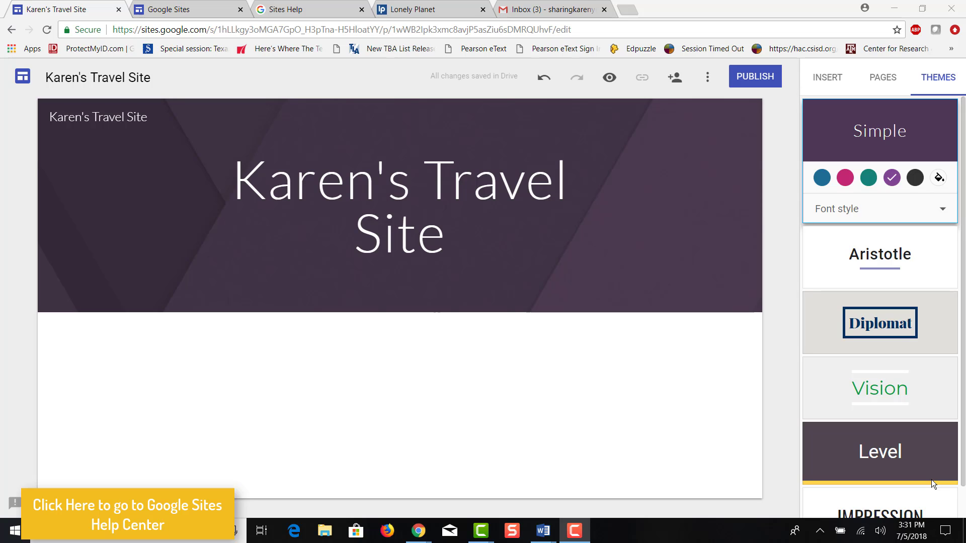
Add a text box under the header reading "Karen's Travel Site."
left_click(827, 77)
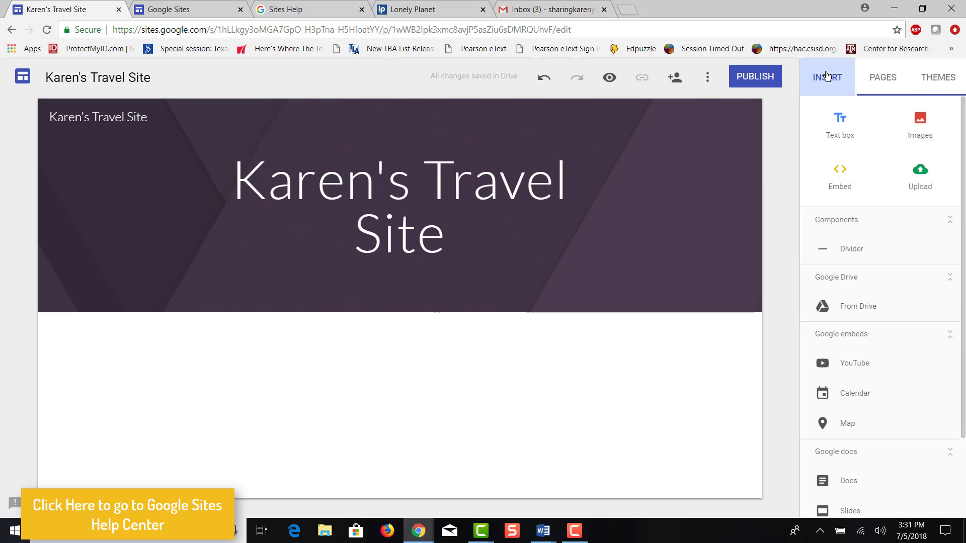
left_click(840, 126)
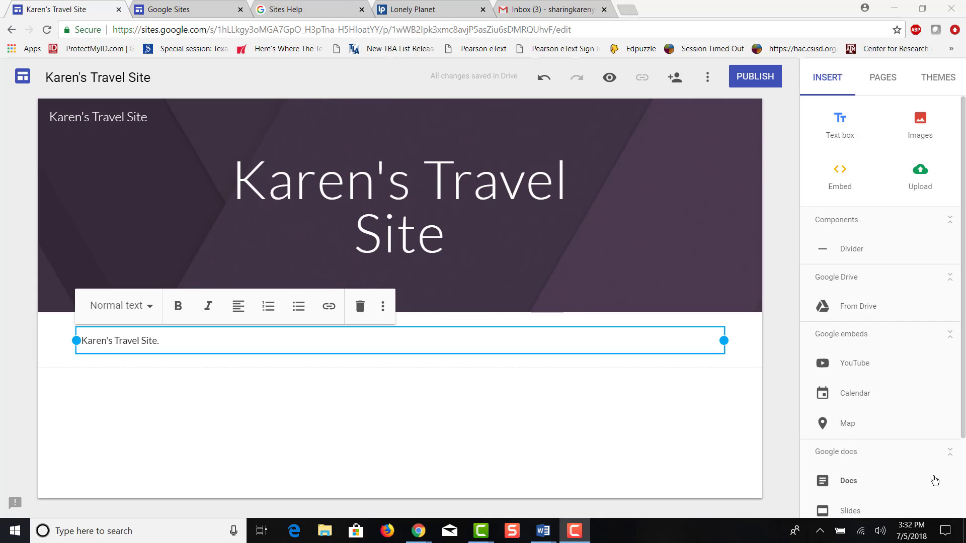
Insert the suitcase picture found by searching images for Travel
left_click(923, 125)
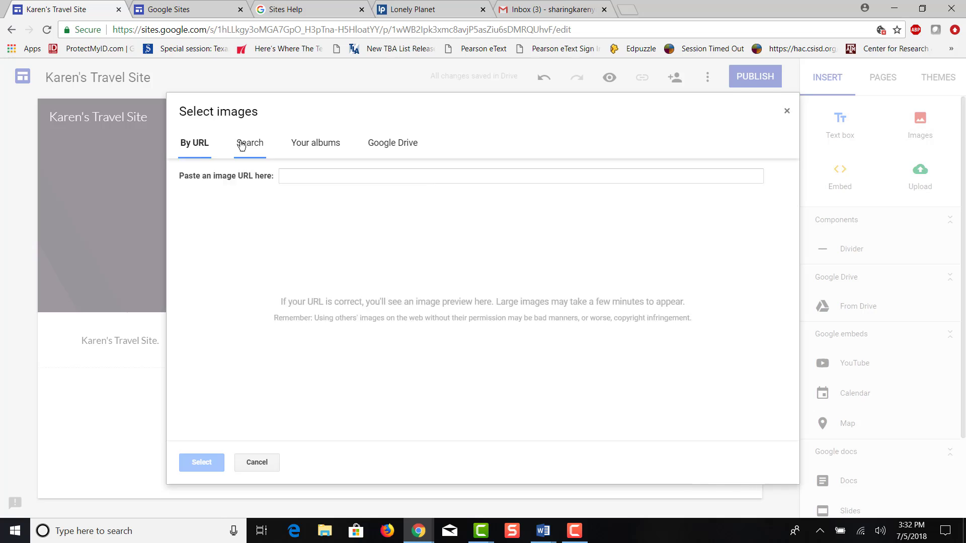
left_click(250, 143)
type("Travel")
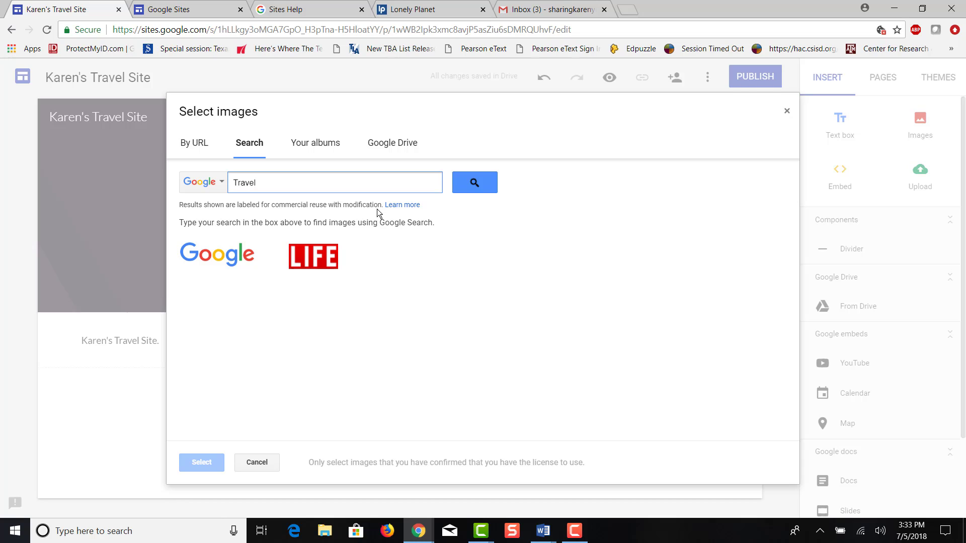
left_click(475, 184)
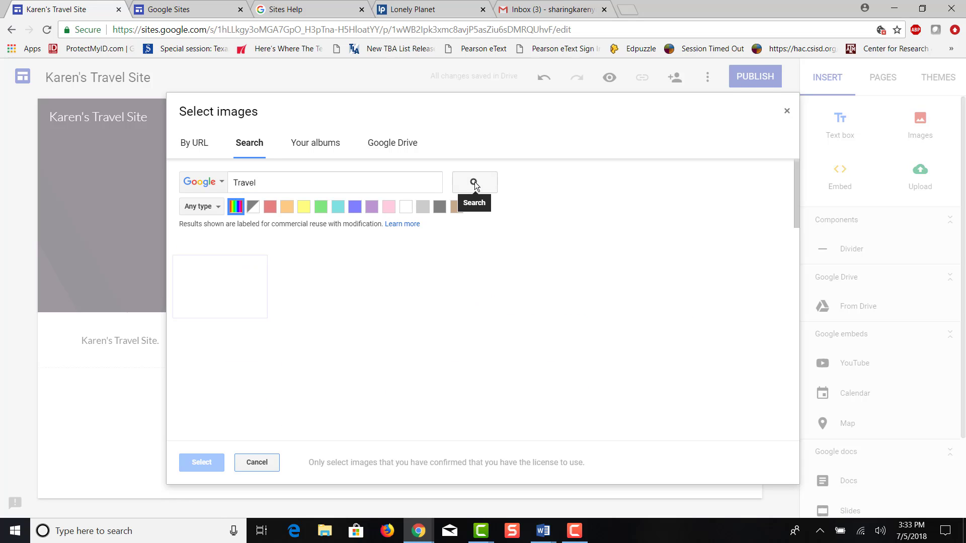
left_click(331, 293)
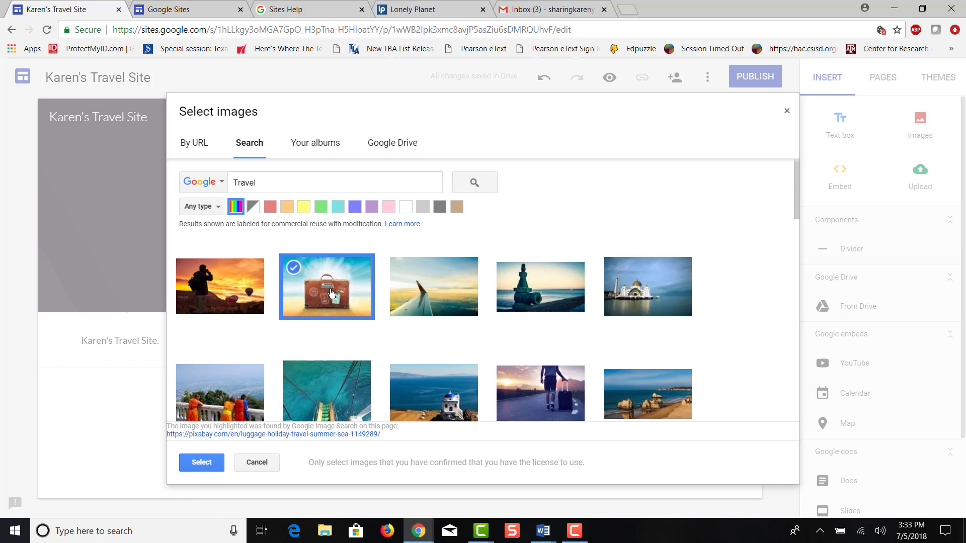
left_click(206, 462)
Move the section with the Lonely Planet card and globe picture below the Lonely Planet embed
scroll(236, 428, "down", 5)
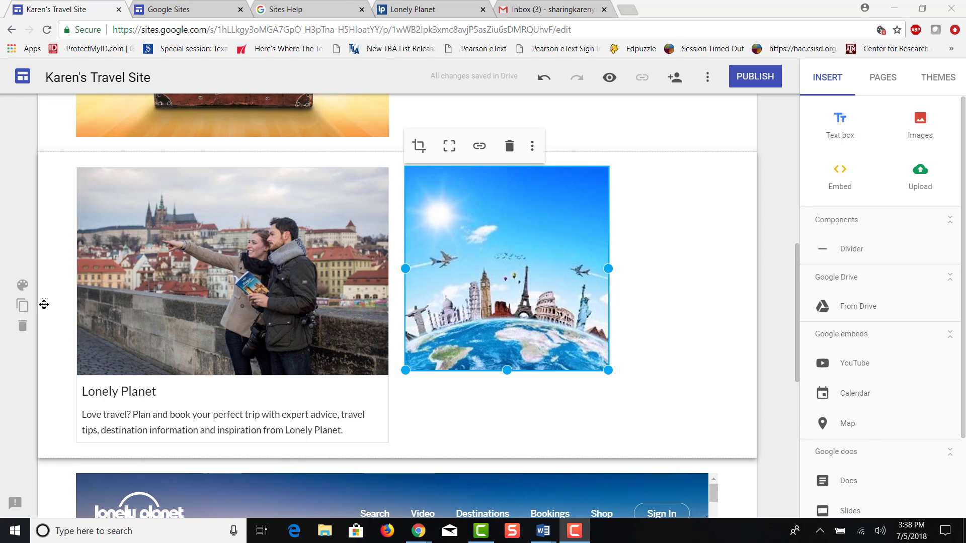
left_click_drag(43, 304, 60, 525)
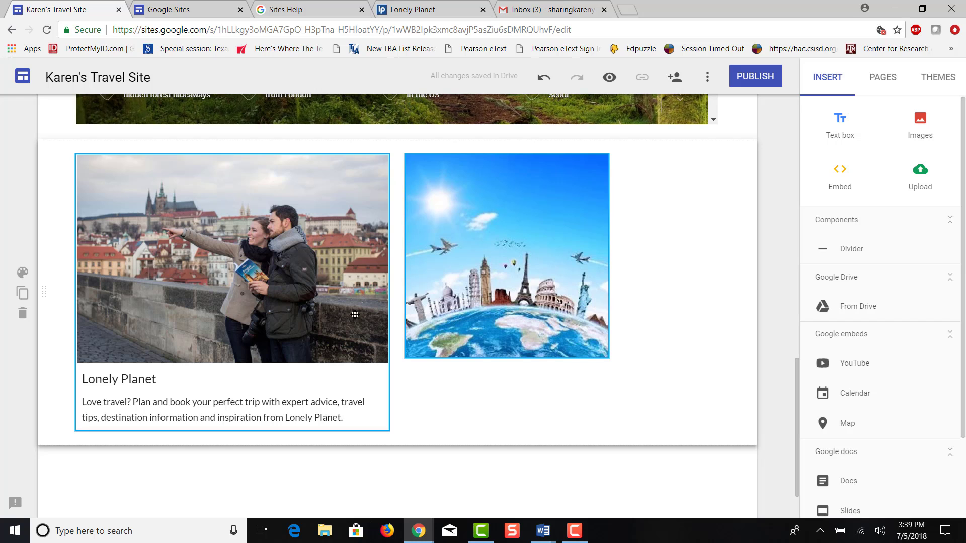
Move the globe picture beside the suitcase picture, then delete it
left_click_drag(518, 161, 472, 250)
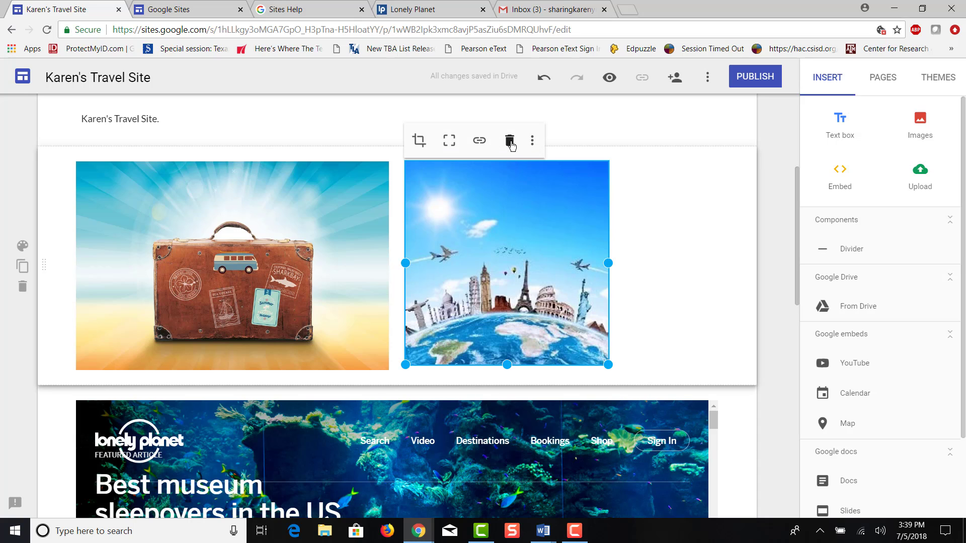
left_click(509, 143)
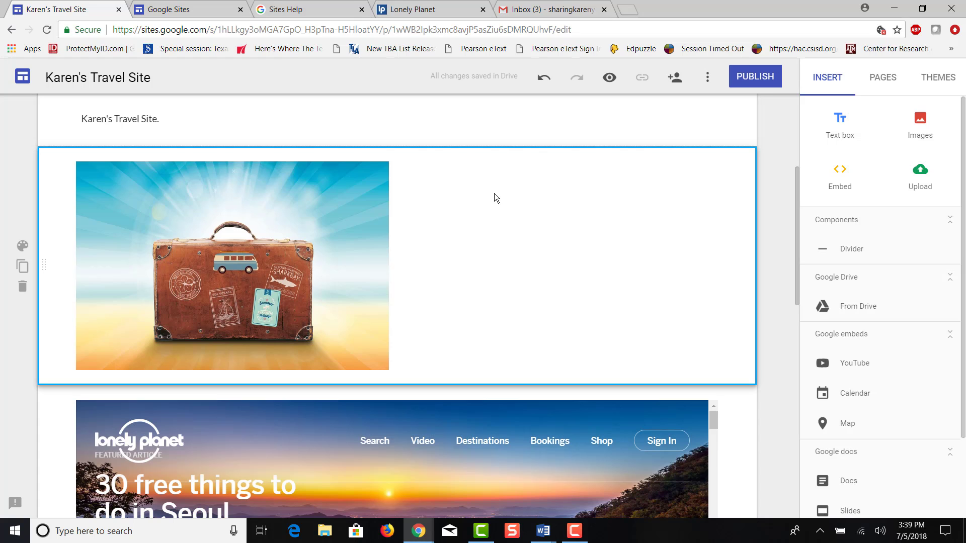
scroll(387, 209, "up", 5)
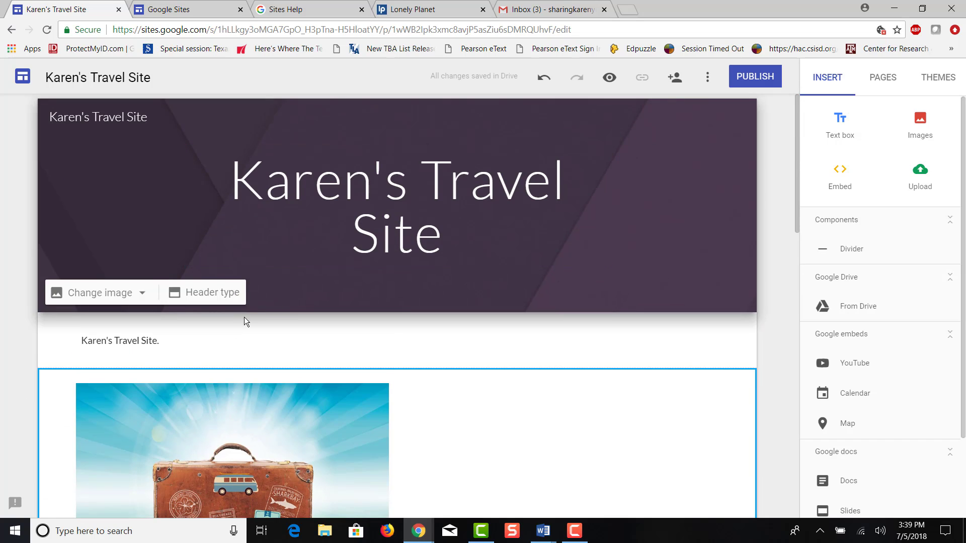
left_click(126, 340)
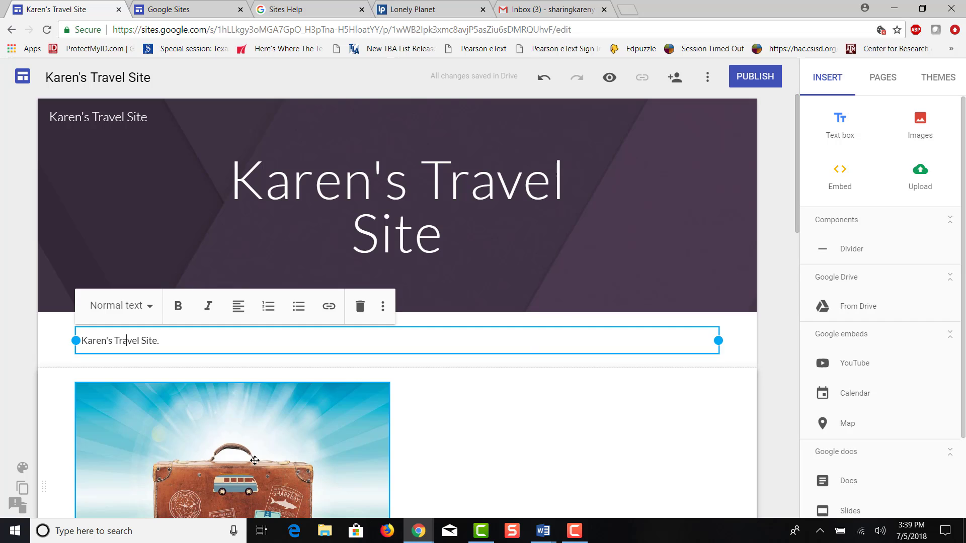
left_click(240, 433)
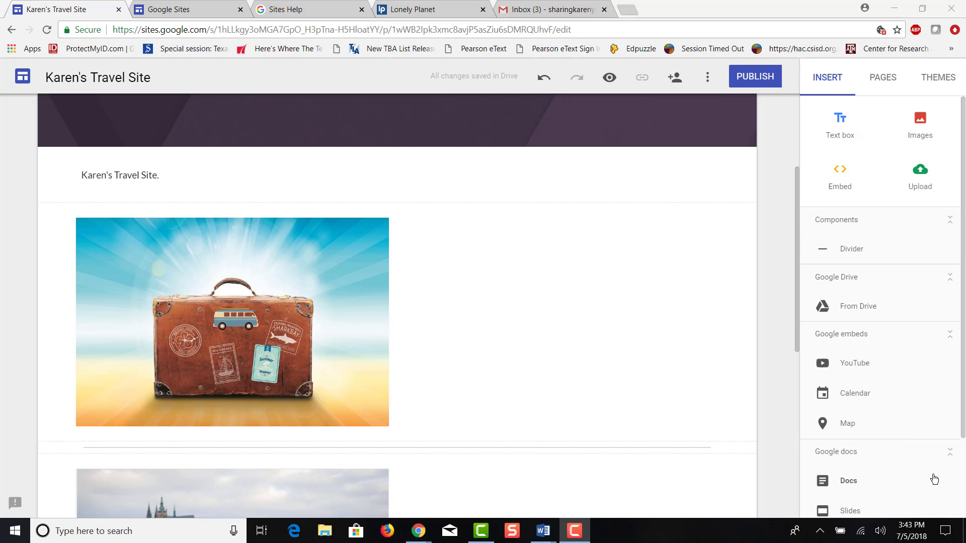
Add a new page named "My travels"
left_click(882, 78)
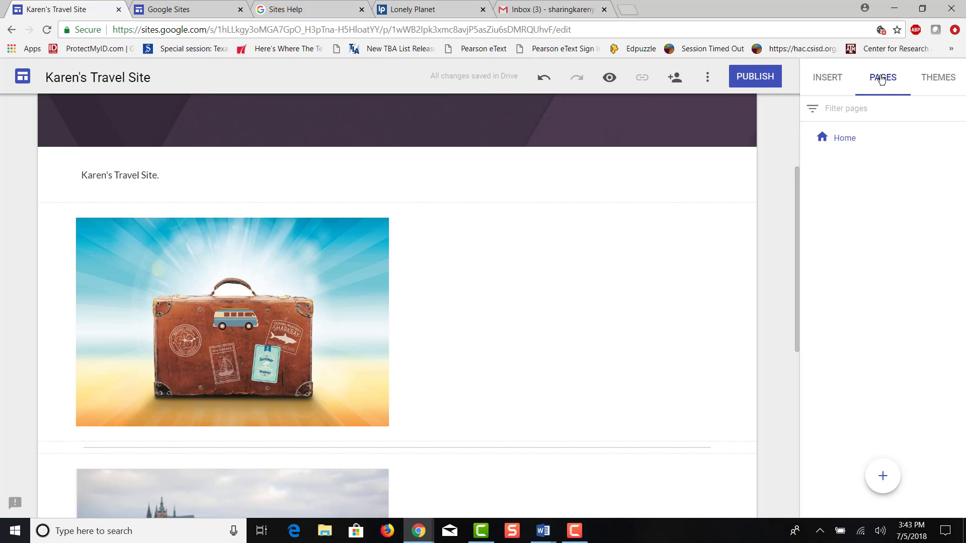
left_click(846, 143)
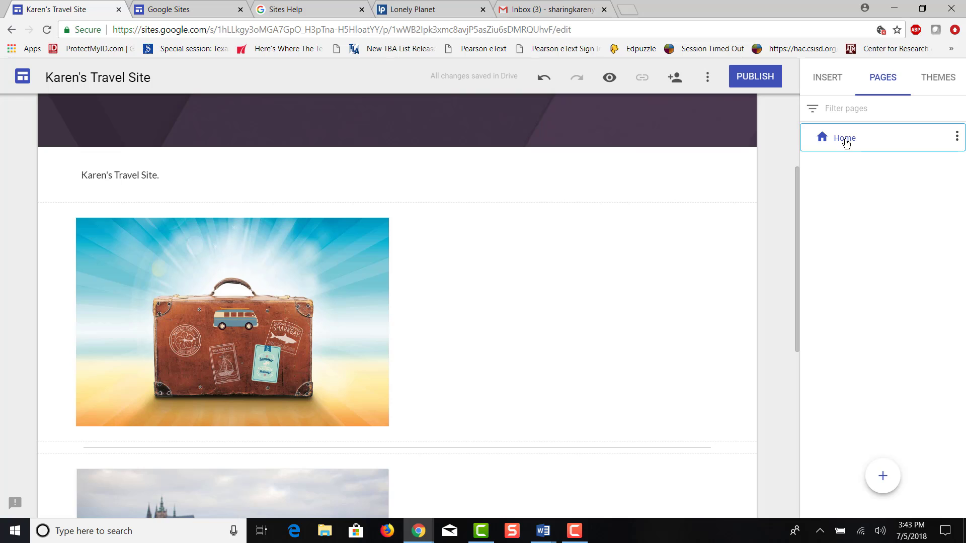
mouse_move(888, 482)
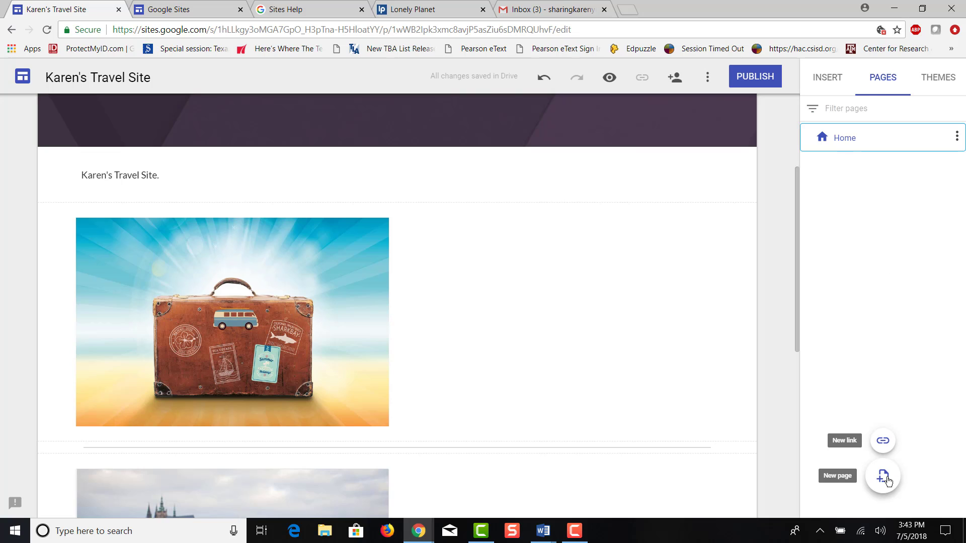
left_click(884, 478)
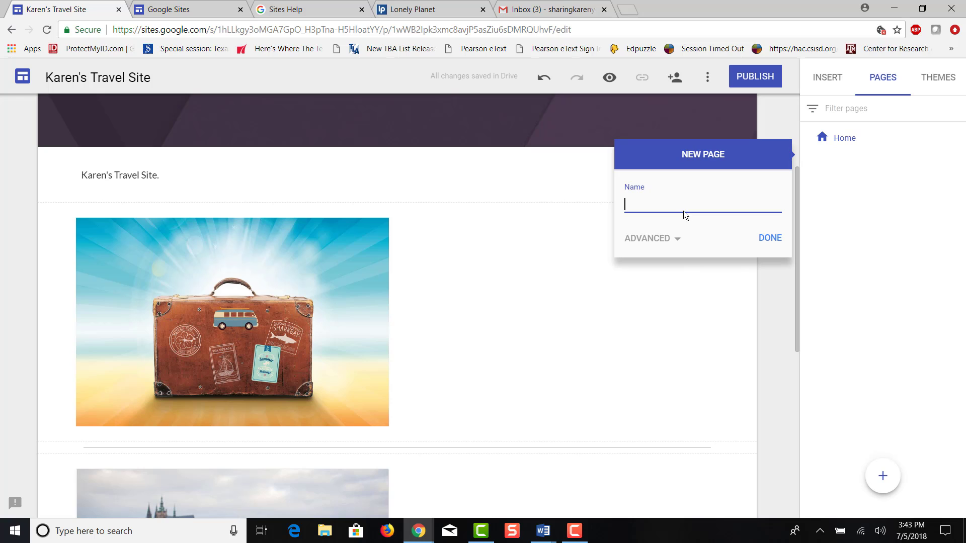
type("My travels")
left_click(770, 238)
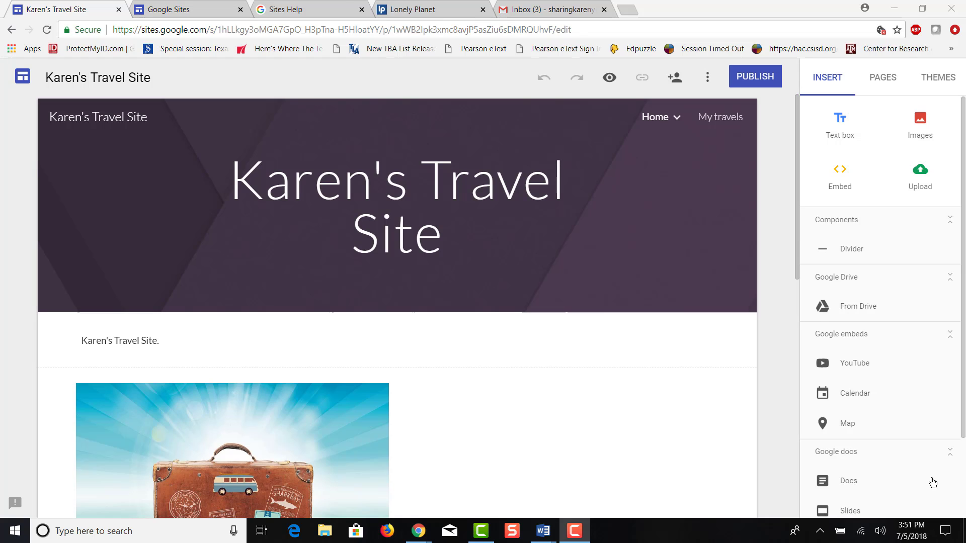
Embed the YouTube video "9 Travel Life Hacks + How to Pack for Vacation!!" found by searching "How to pack"
left_click(850, 367)
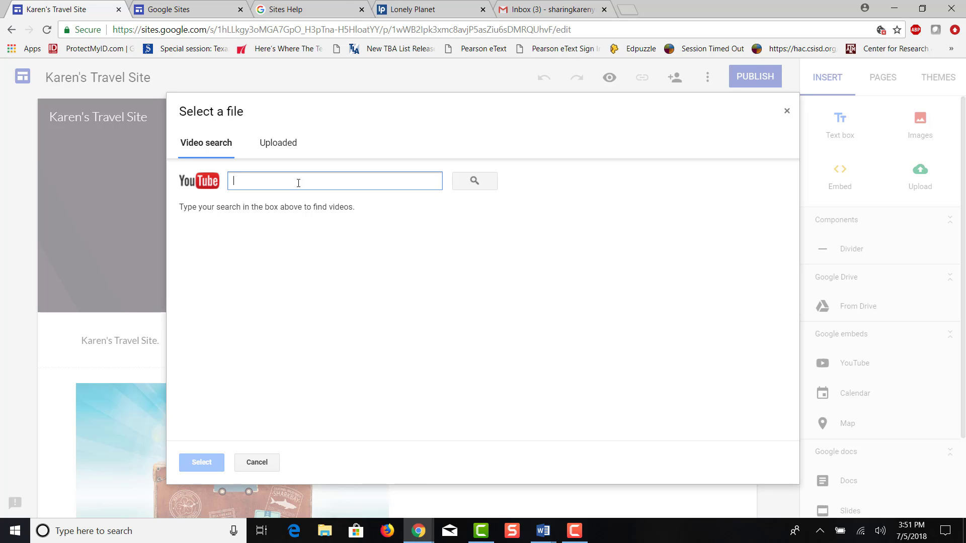
type("How to pa")
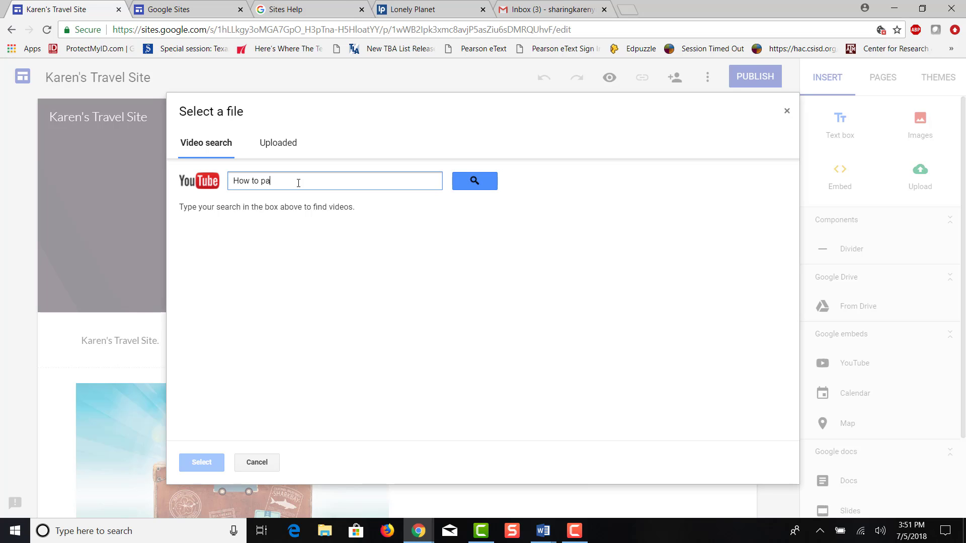
type("ck")
key("Return")
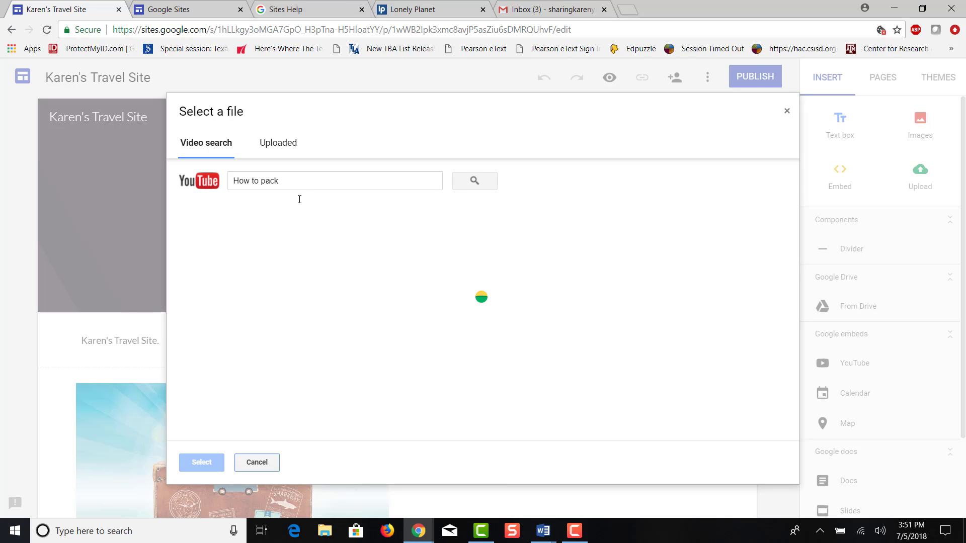
left_click(286, 240)
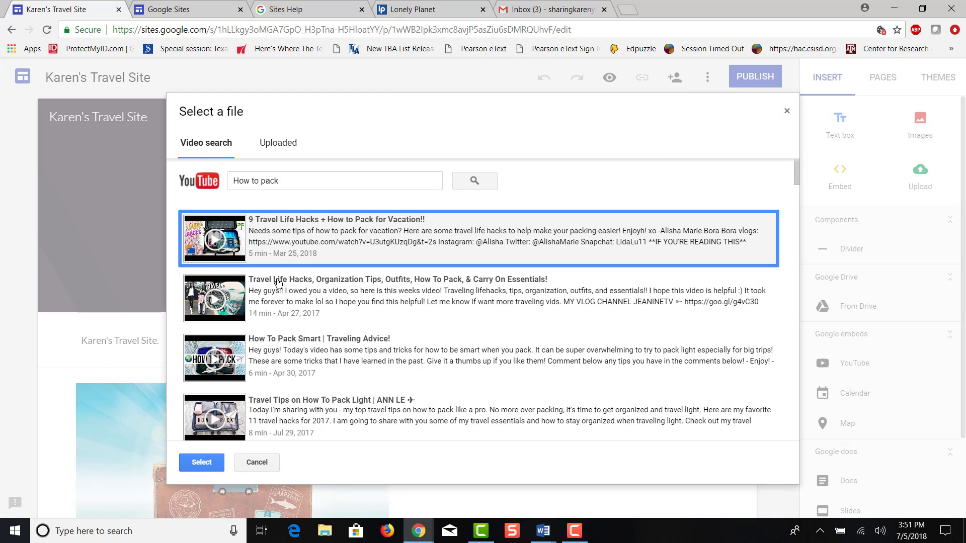
left_click(202, 462)
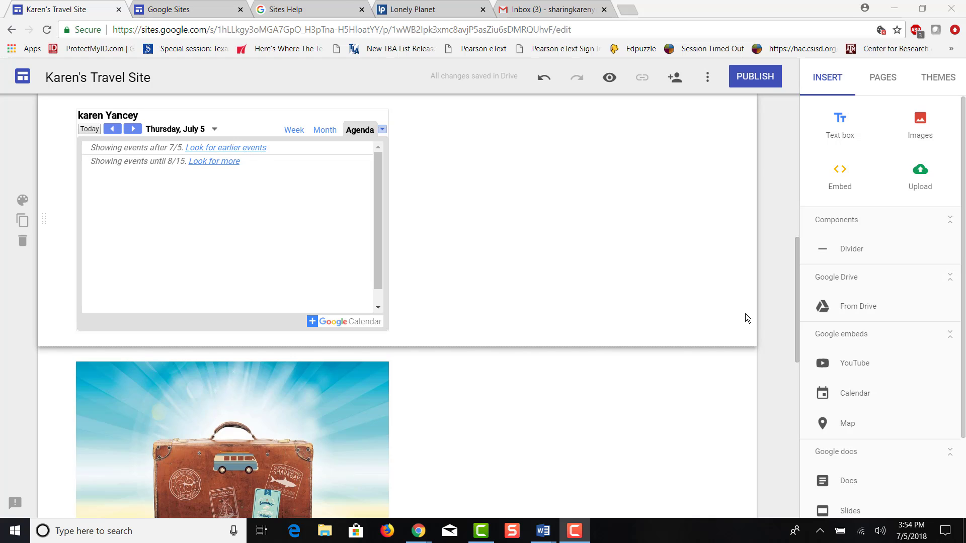
Embed a map of Austin, Texas, USA
left_click(848, 426)
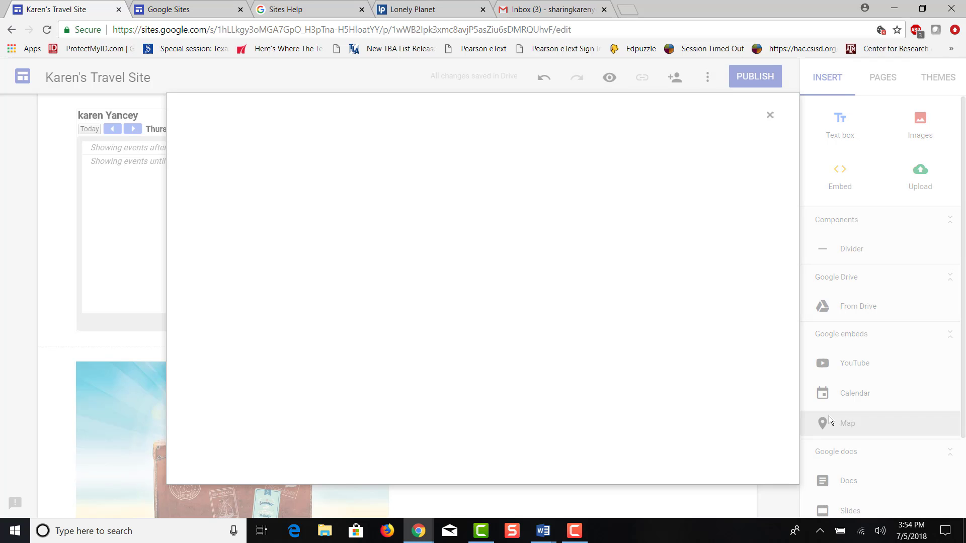
left_click(230, 179)
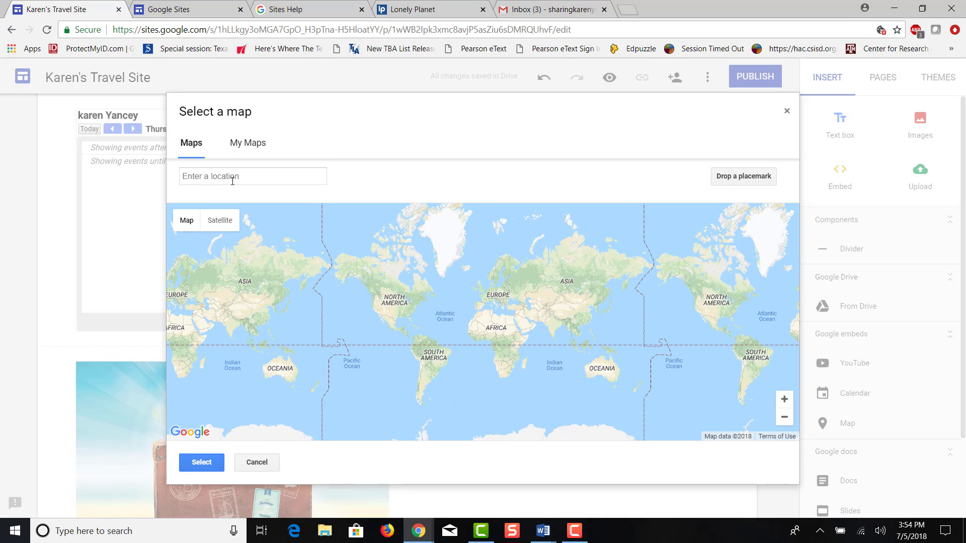
type("Aus")
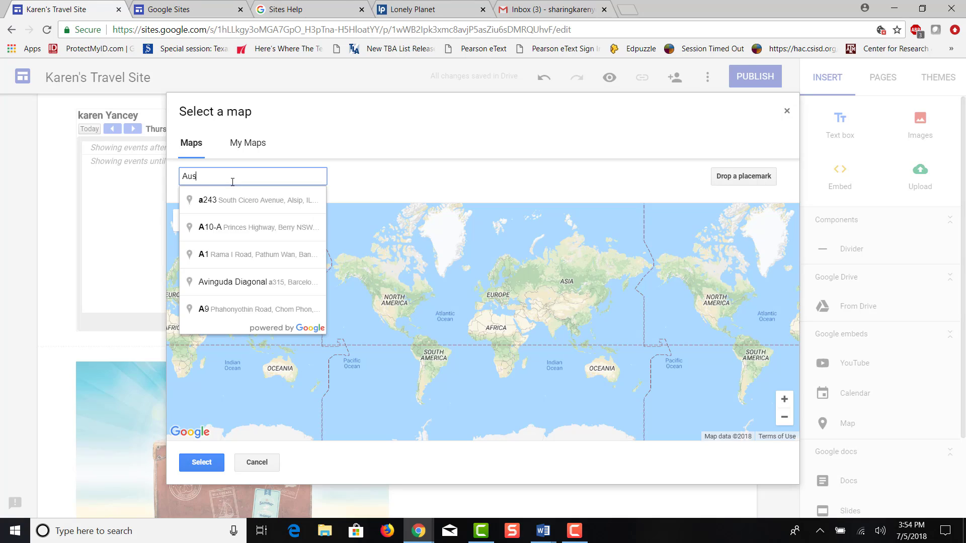
type("tin, Texas")
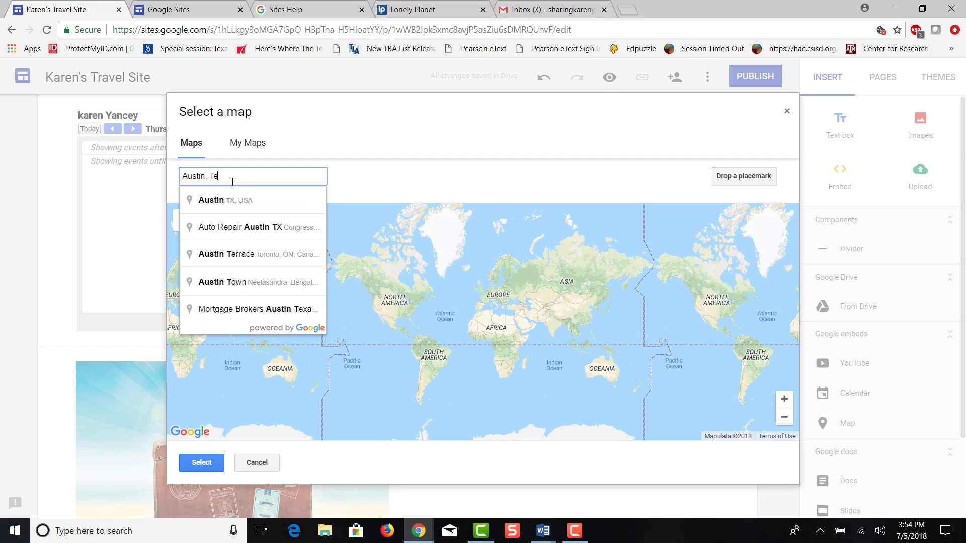
left_click(208, 200)
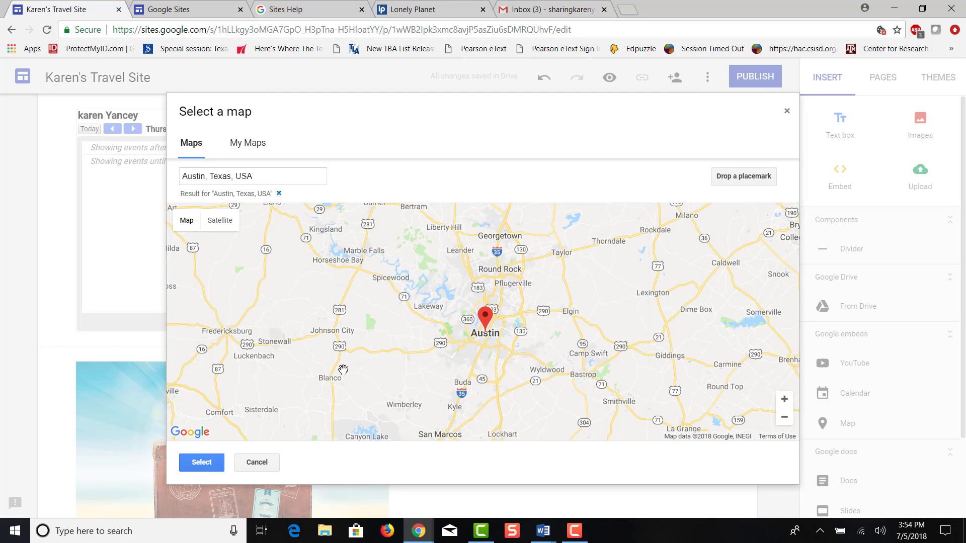
left_click(202, 462)
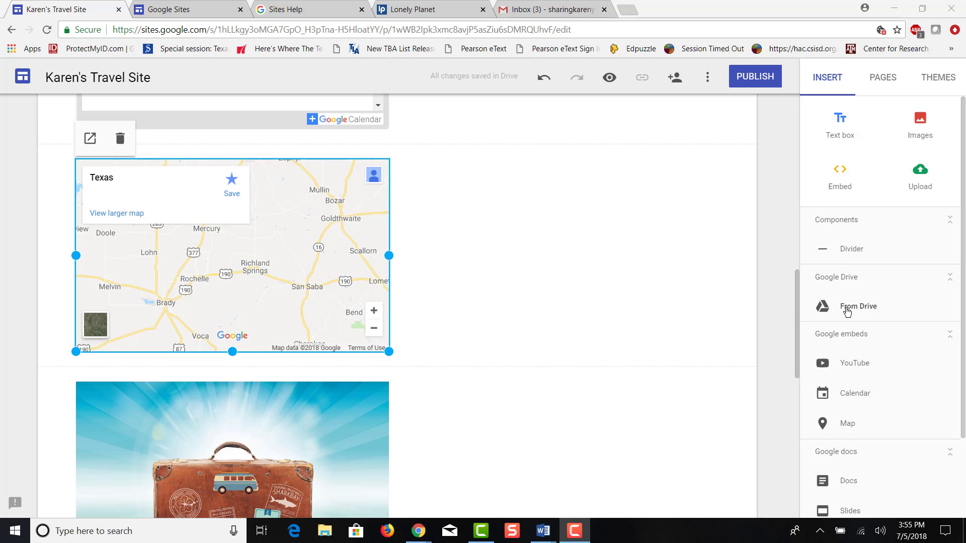
Insert the "Getting started" PDF from Google Drive onto the page
left_click(847, 309)
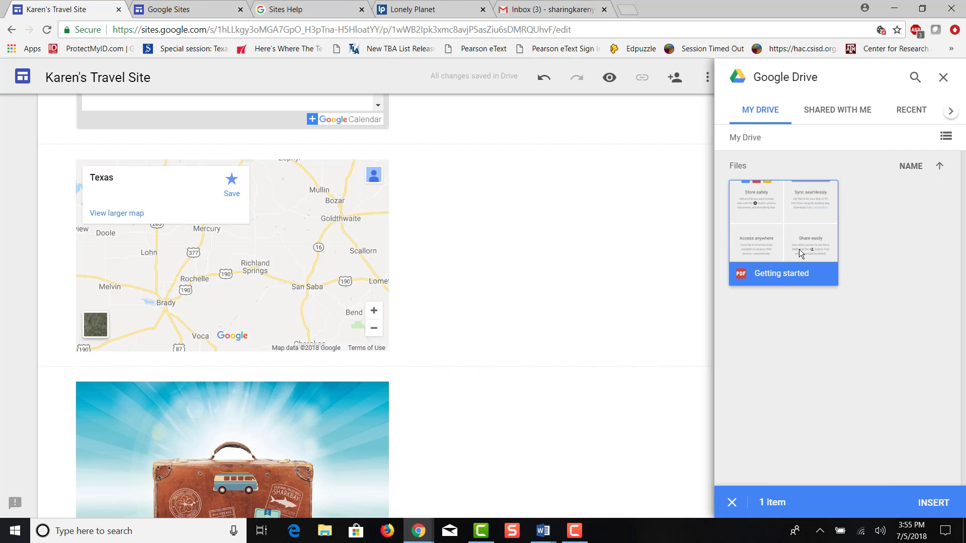
left_click(947, 503)
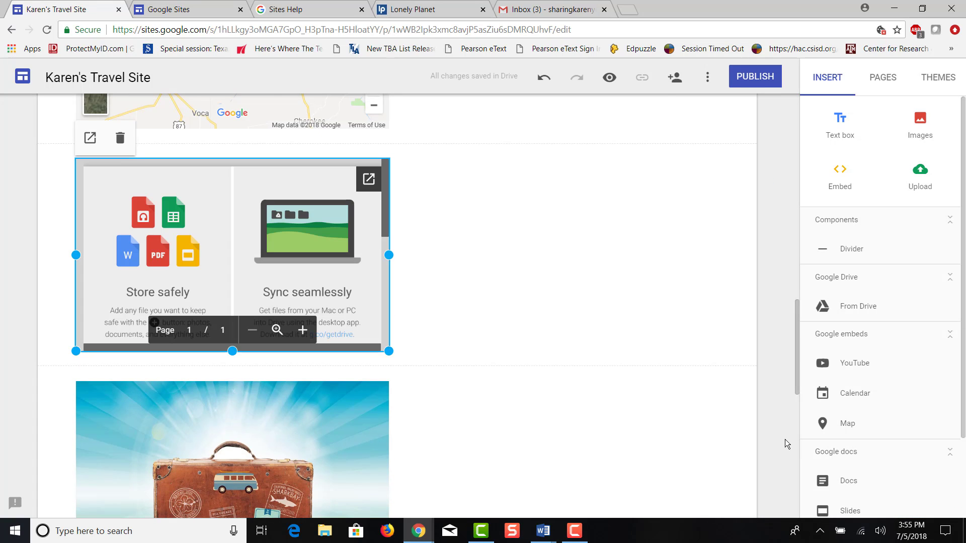
Add an empty text box in a new section just below the "Karen's Travel Site." text
scroll(716, 420, "up", 10)
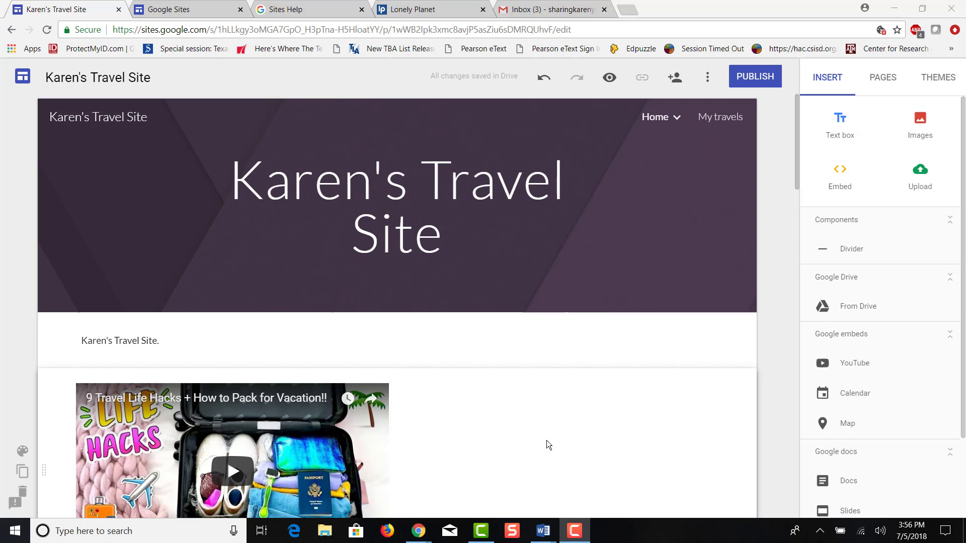
left_click(523, 442)
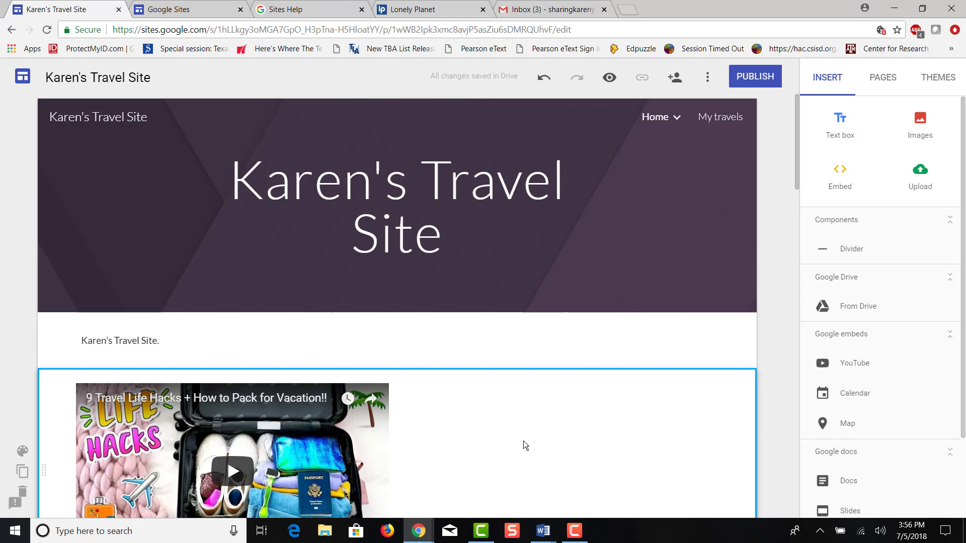
left_click(840, 130)
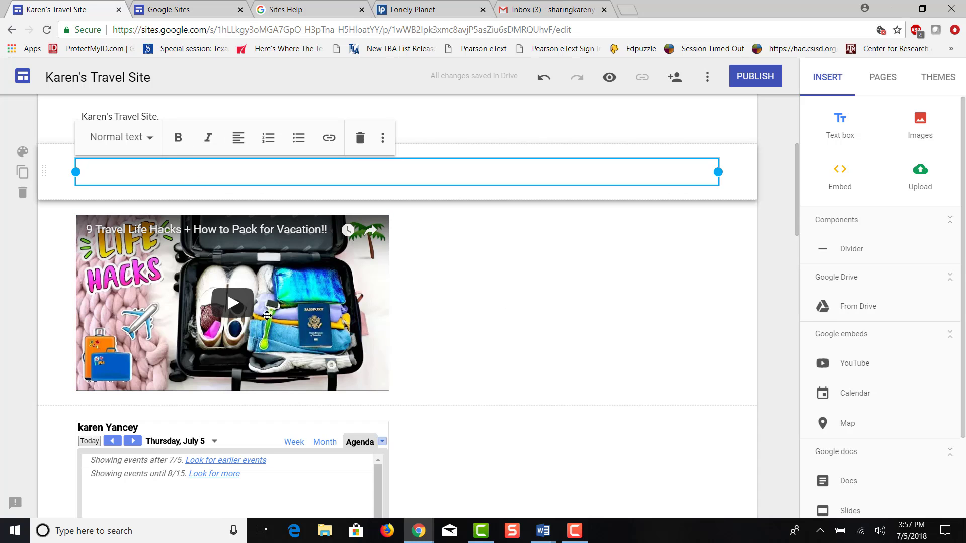
Delete the embedded YouTube packing video from the page
left_click(228, 348)
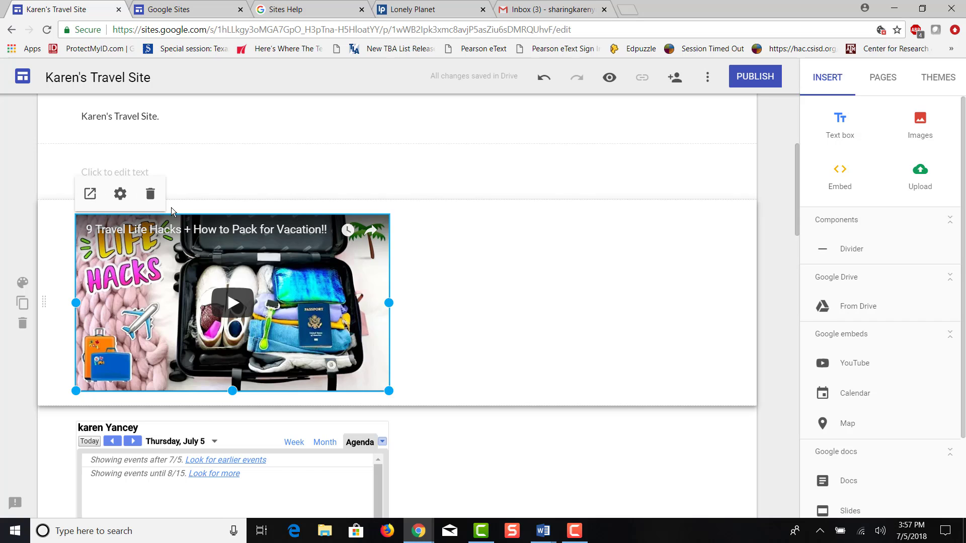
left_click(150, 193)
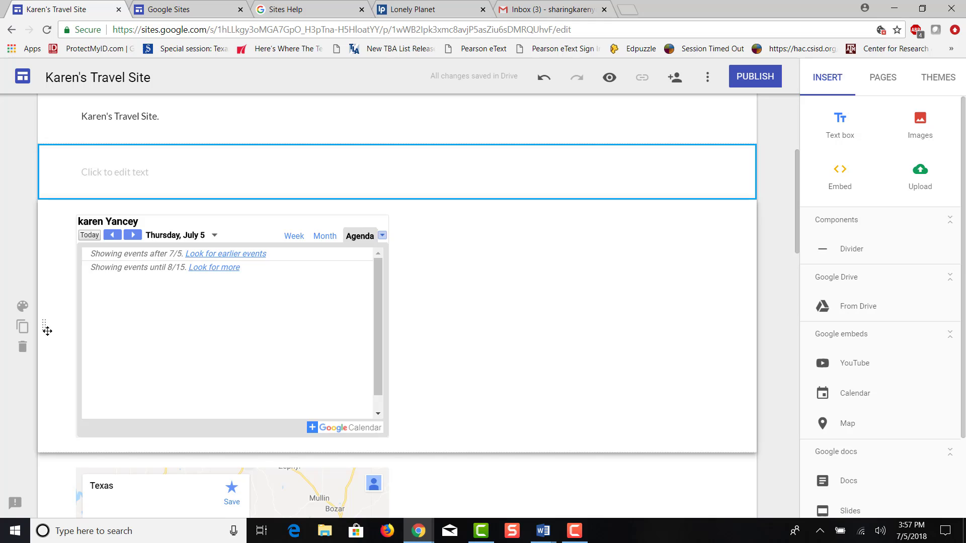
Move the calendar section lower and place the suitcase picture beside the Texas map
left_click_drag(47, 327, 43, 415)
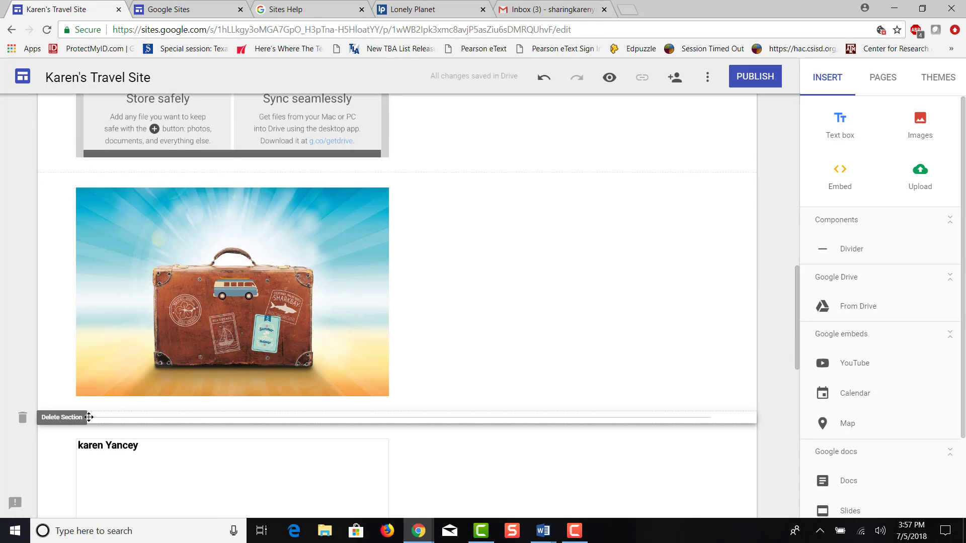
left_click_drag(200, 312, 452, 276)
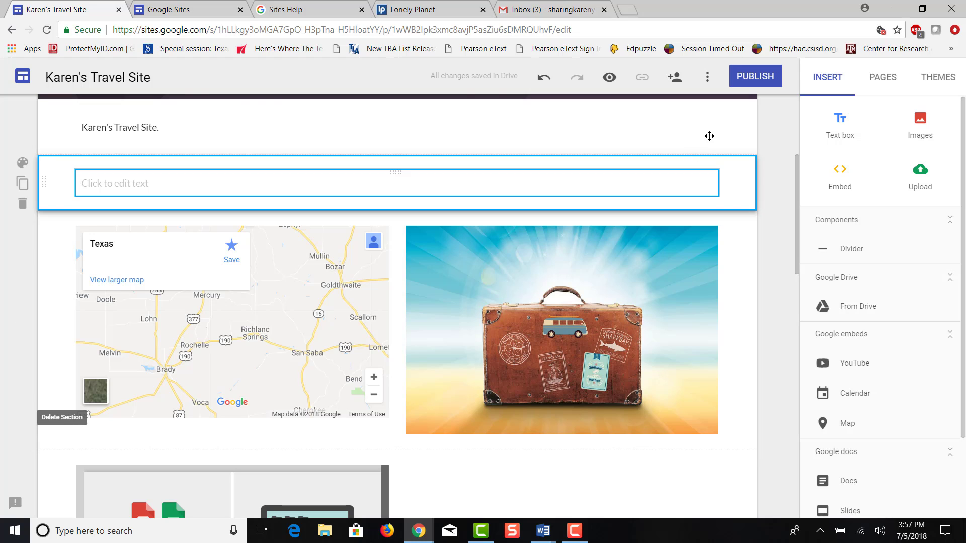
Start adding another new page to the site
left_click(884, 81)
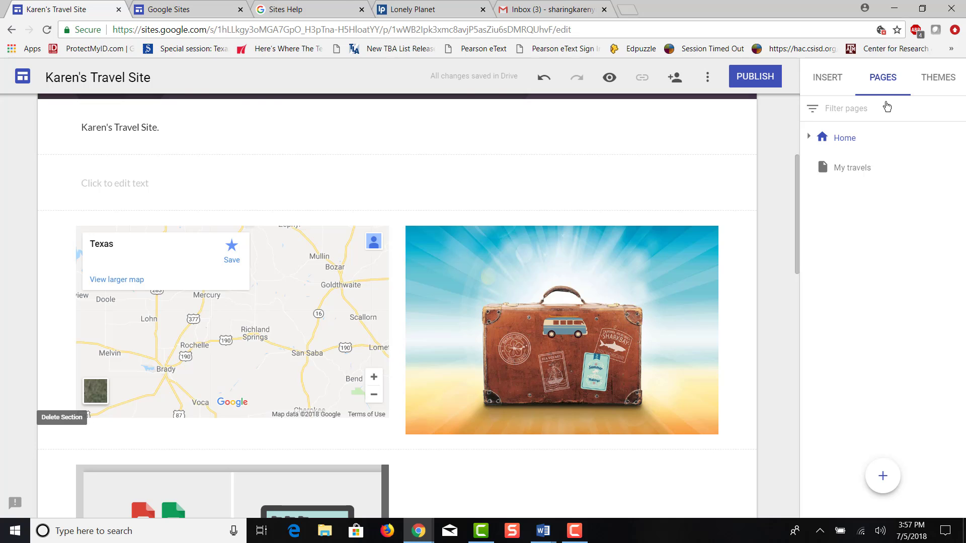
left_click(884, 476)
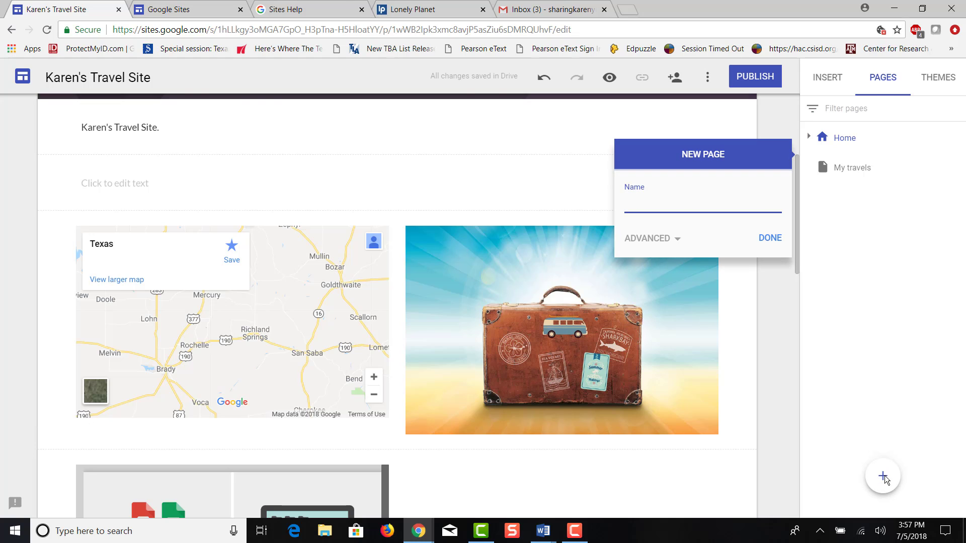